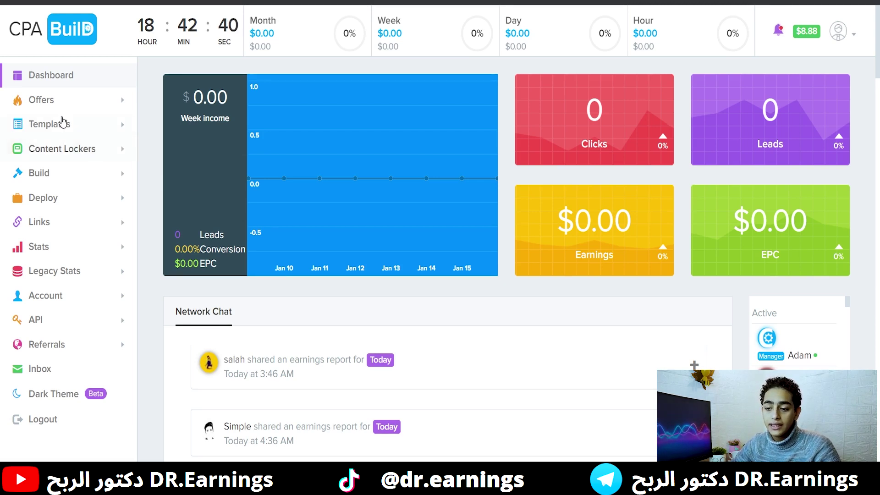
- Open the page listing all CPA offers
left_click(47, 109)
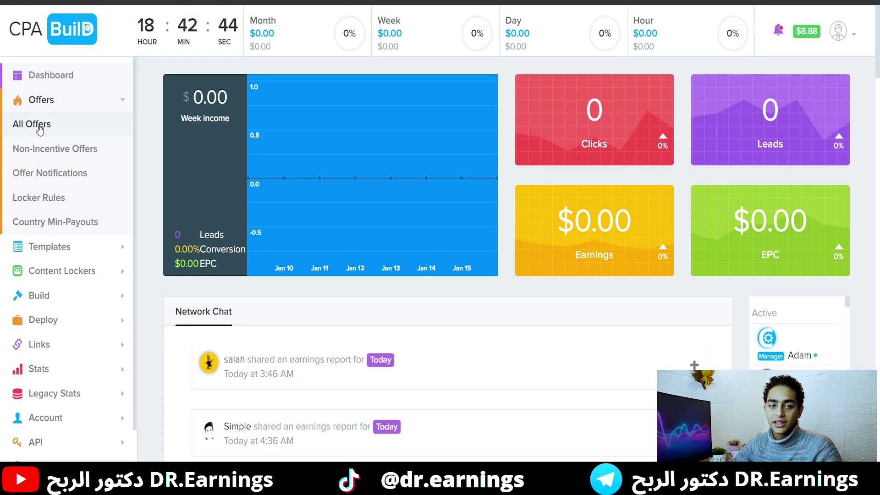
left_click(39, 129)
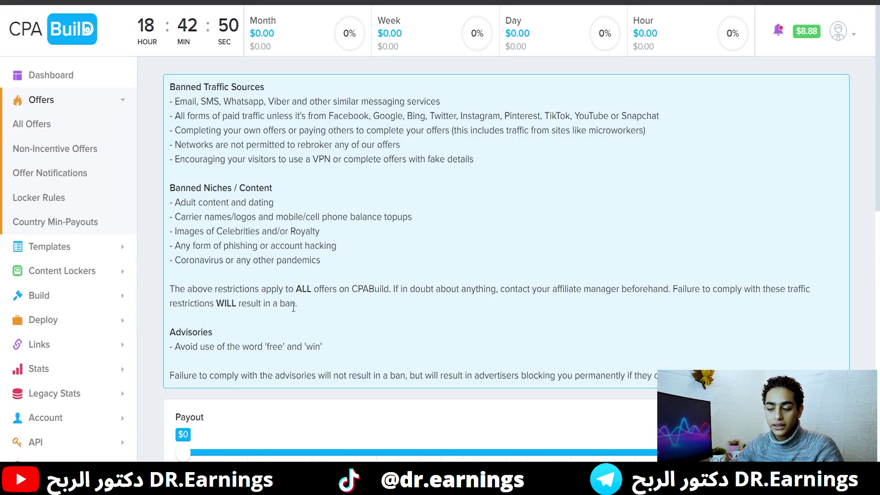
- Examine the traffic restrictions, search filters and listed offers, including their countries, categories, devices and payouts
scroll(292, 310, "down", 5)
scroll(338, 225, "down", 1)
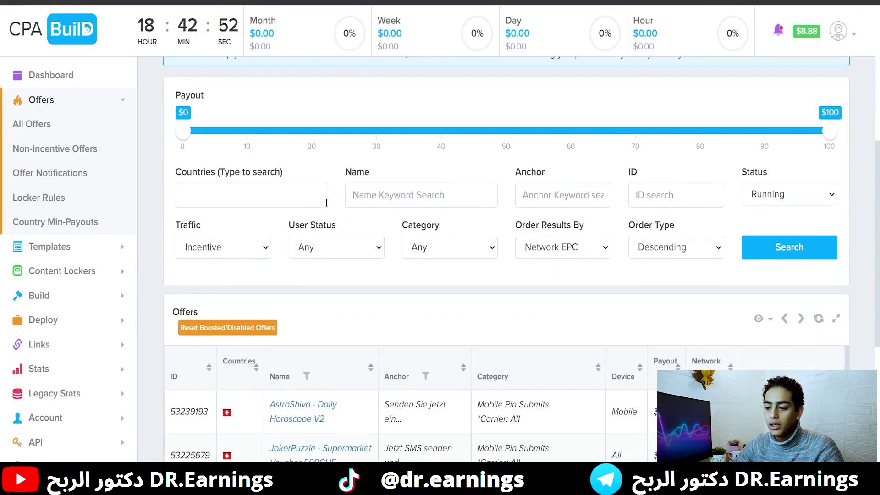
scroll(216, 250, "down", 1)
scroll(216, 251, "down", 6)
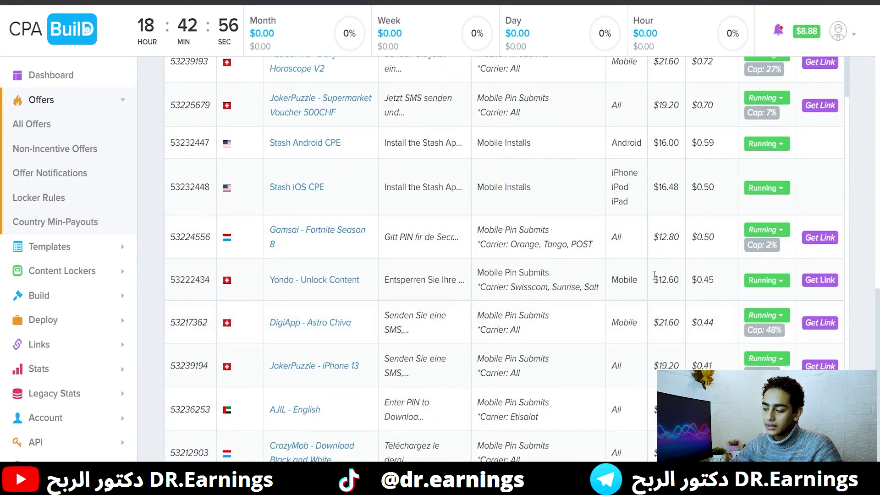
scroll(663, 248, "up", 1)
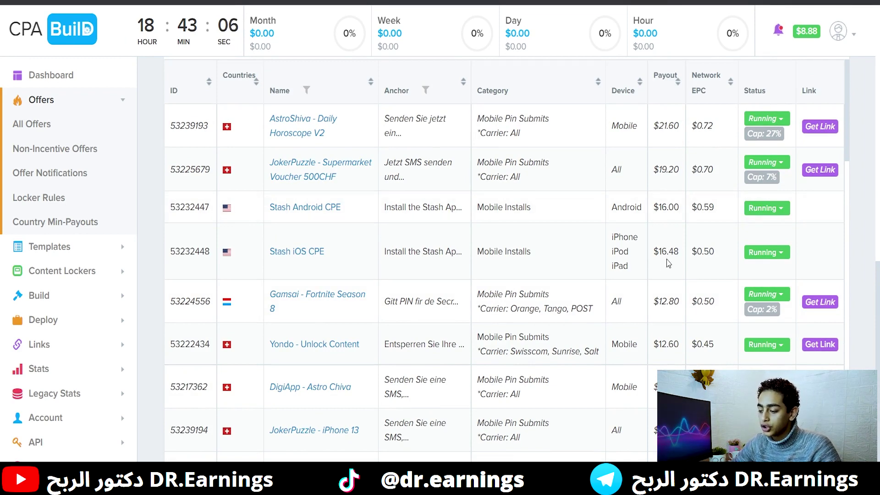
scroll(667, 248, "down", 3)
scroll(669, 260, "down", 4)
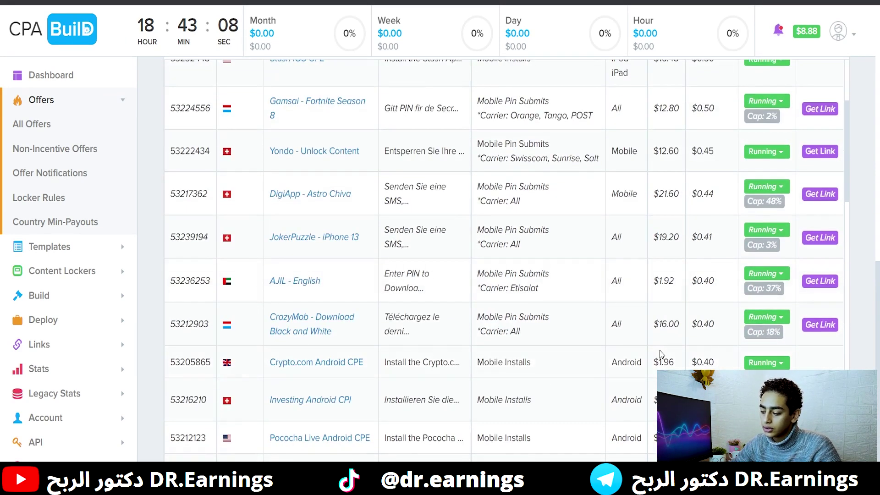
scroll(639, 326, "down", 5)
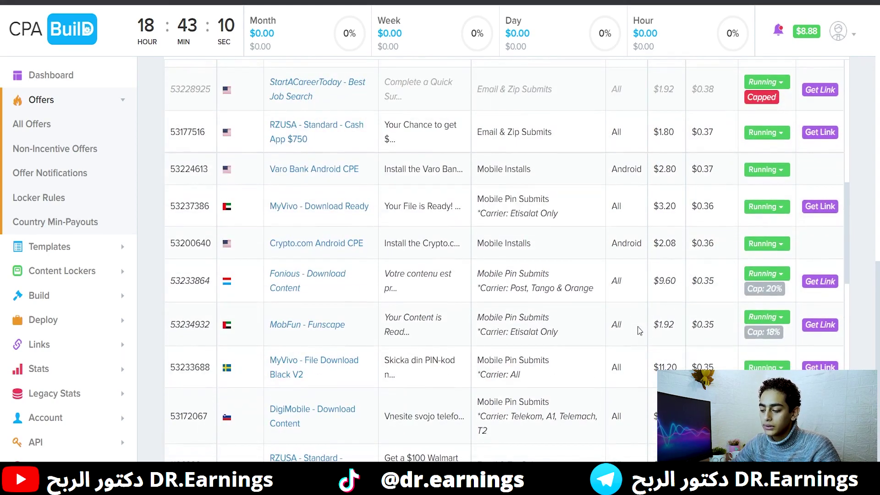
scroll(651, 348, "up", 7)
scroll(655, 361, "up", 7)
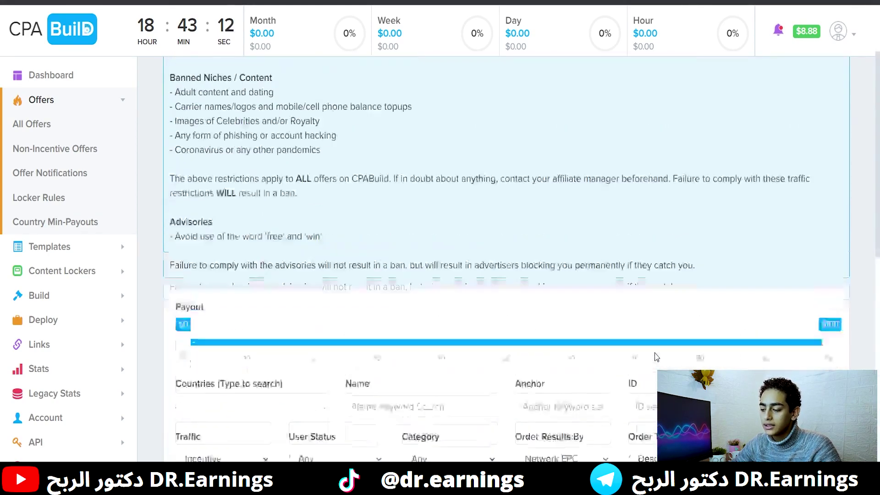
- Search the offers by the name keyword "playstation"
scroll(517, 360, "down", 4)
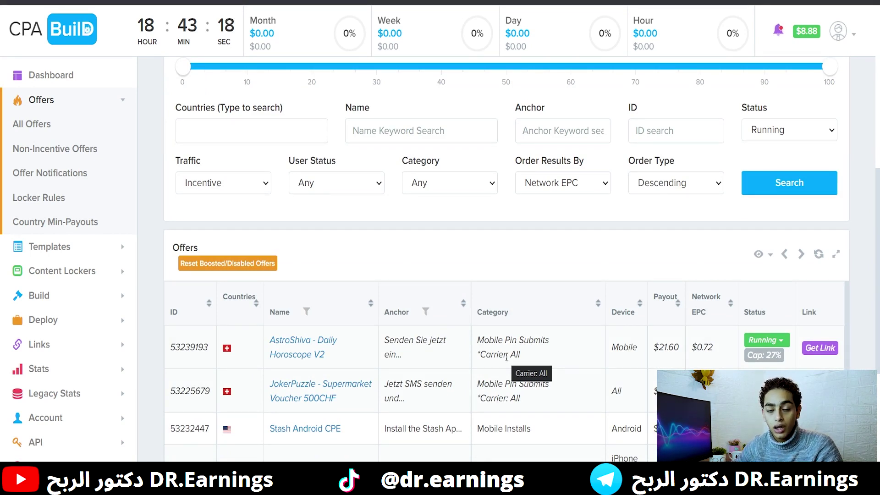
left_click(394, 132)
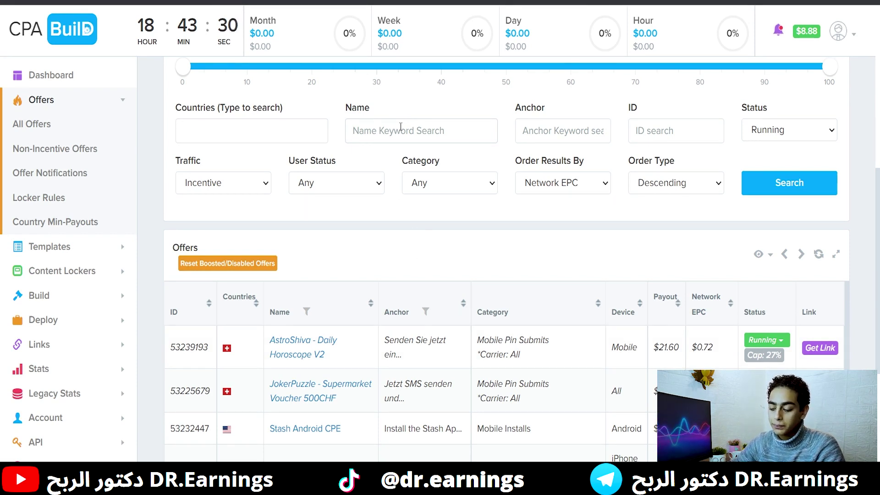
type("playstation")
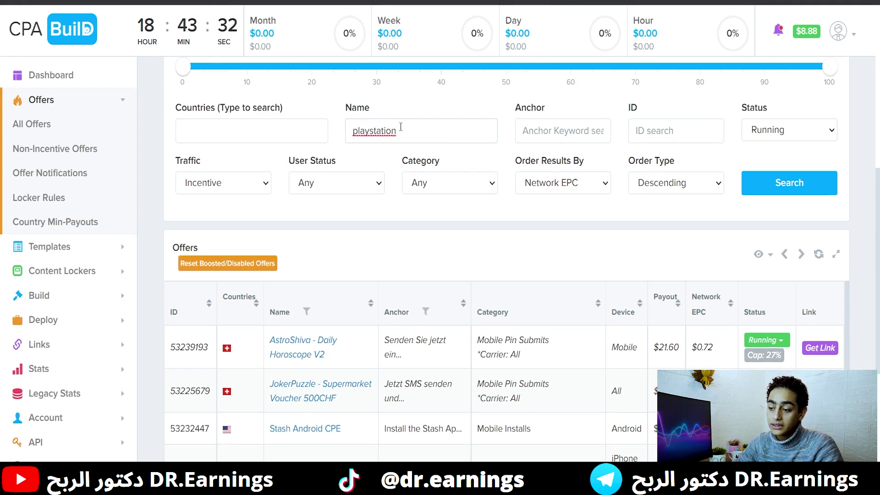
left_click(770, 192)
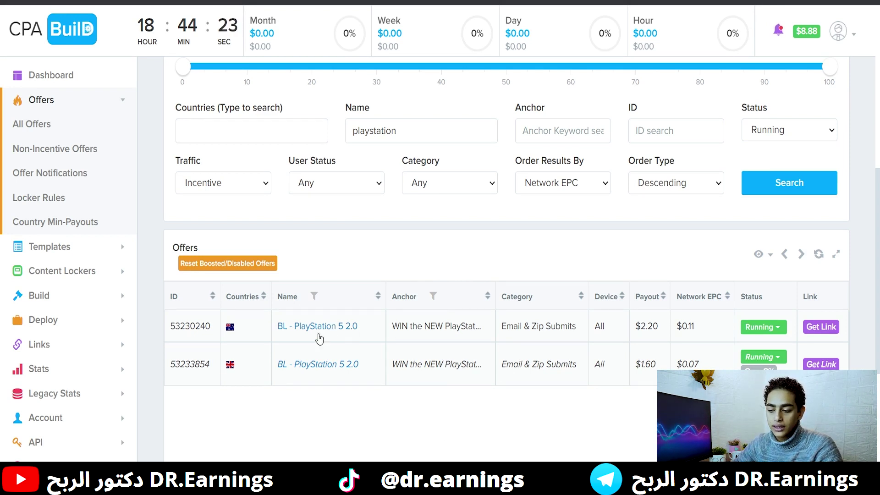
- Open the Australian "BL - PlayStation 5 2.0" offer, get its offer link and select the full URL
left_click(307, 327)
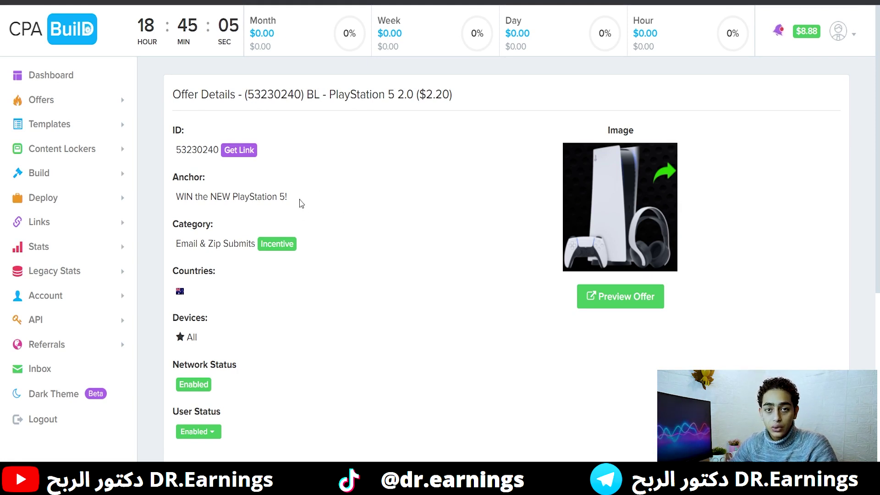
left_click(248, 157)
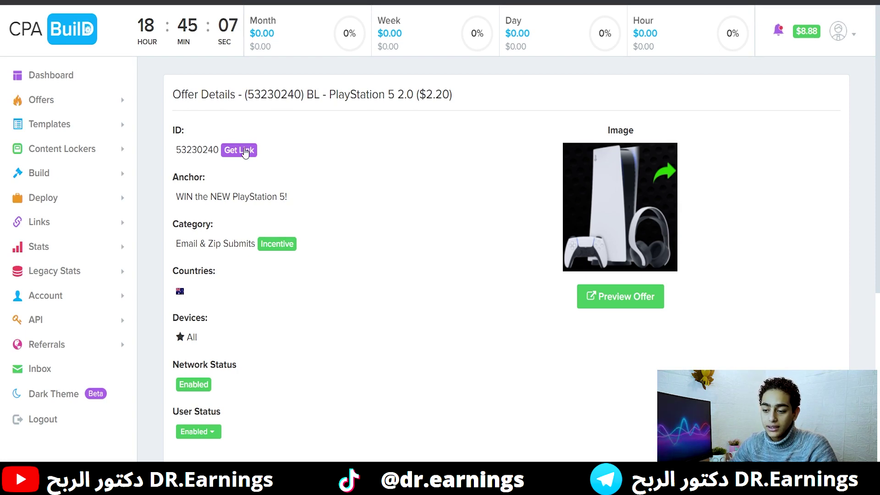
triple_click(446, 240)
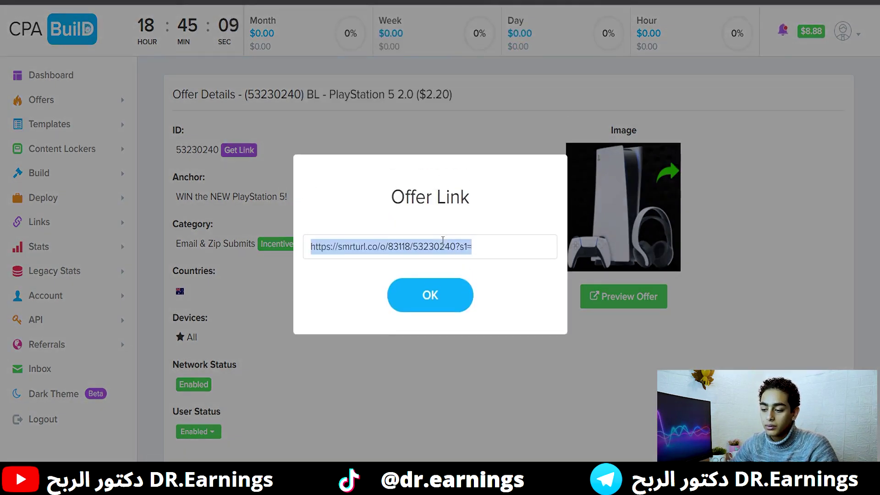
left_click(427, 293)
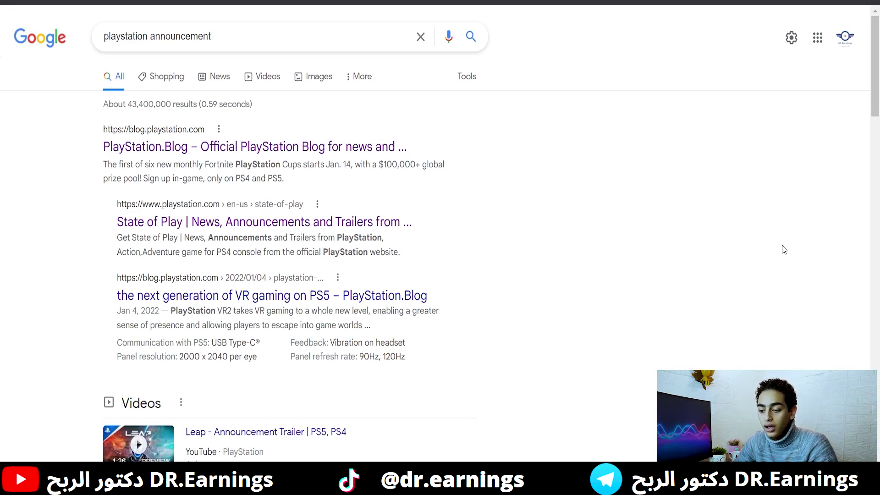
- Open Polygon's "PlayStation Showcase 2021: The biggest announcements" article from the Google results for "playstation announcement"
scroll(444, 250, "down", 12)
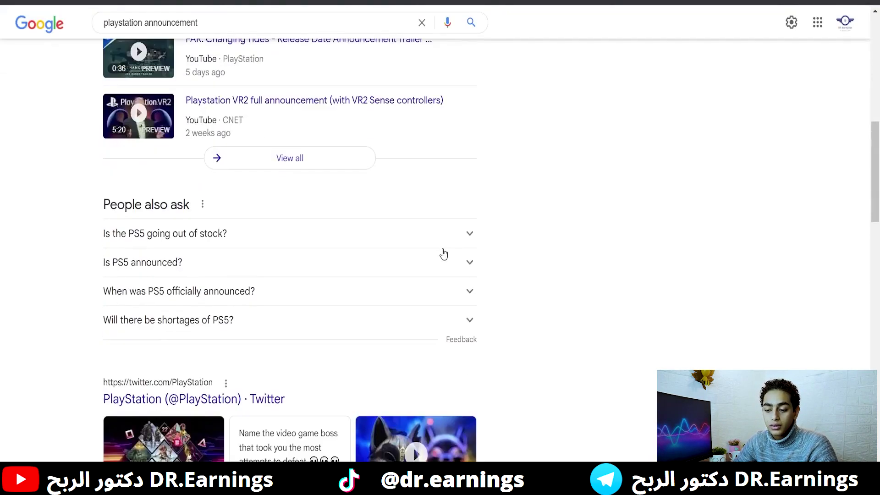
scroll(444, 253, "down", 10)
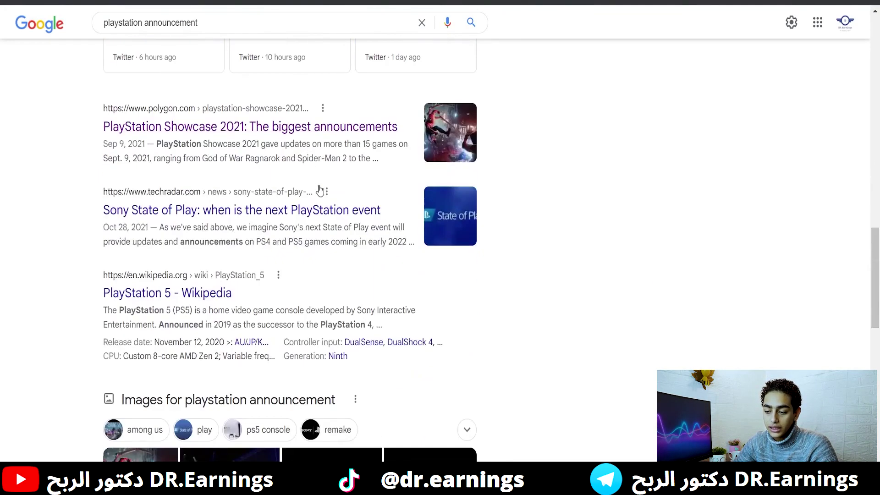
left_click(302, 131)
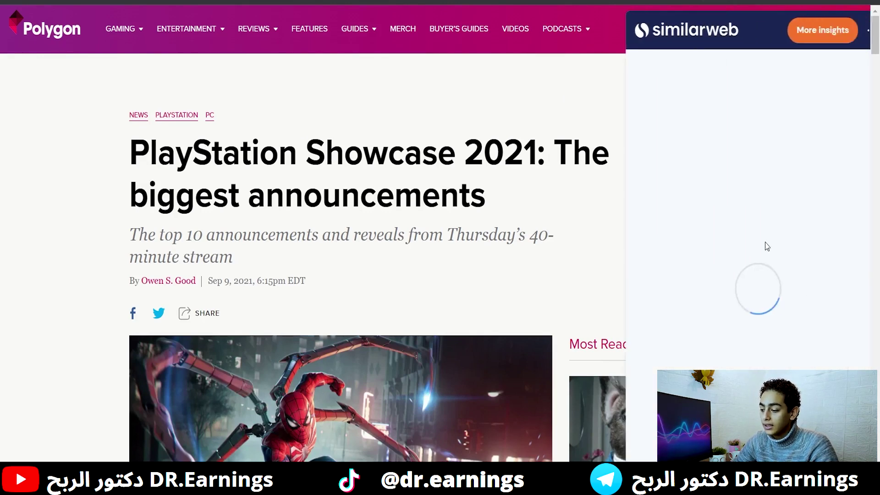
- Check Polygon's monthly visits and top visitor countries in Similarweb, including Australia's share of the traffic
scroll(779, 252, "down", 3)
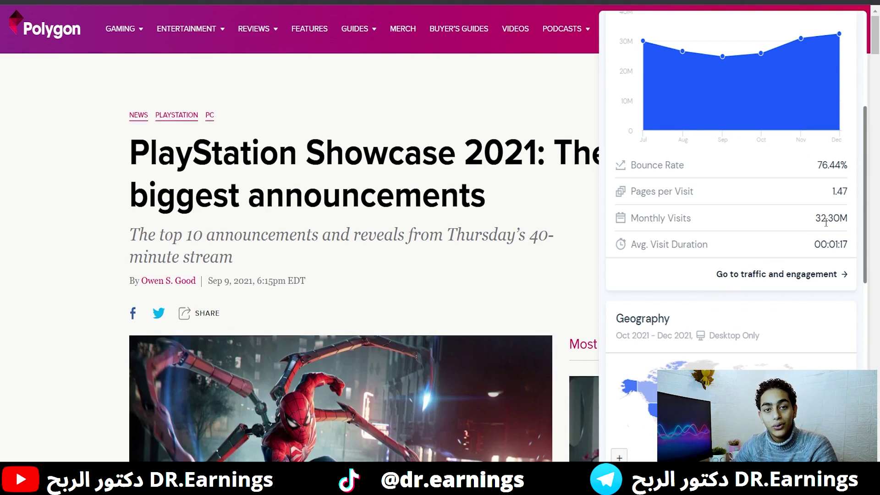
left_click(527, 270)
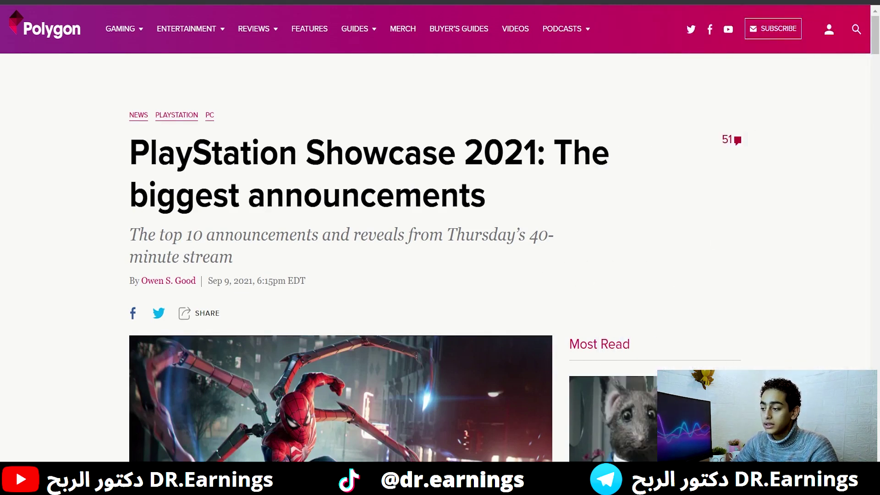
scroll(788, 288, "down", 10)
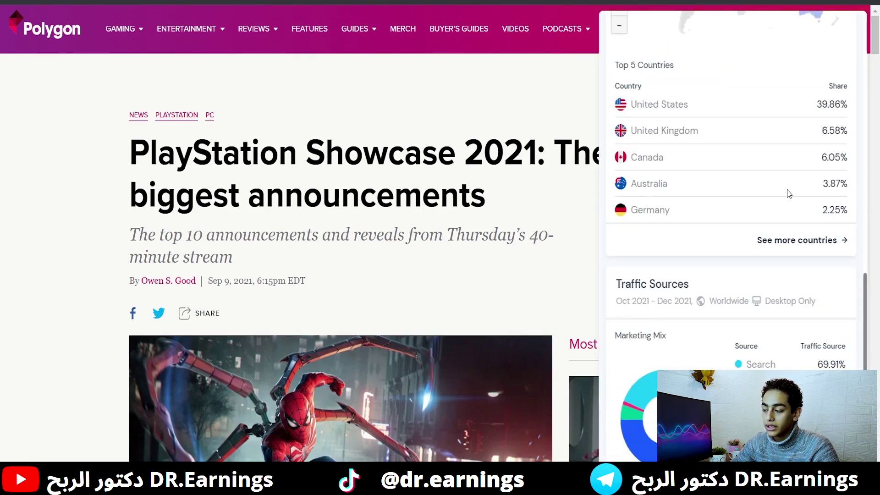
double_click(836, 184)
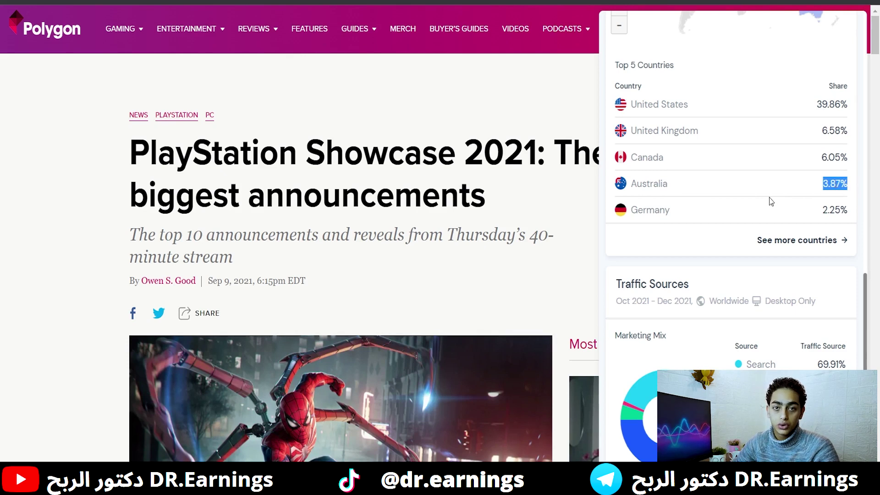
left_click(523, 207)
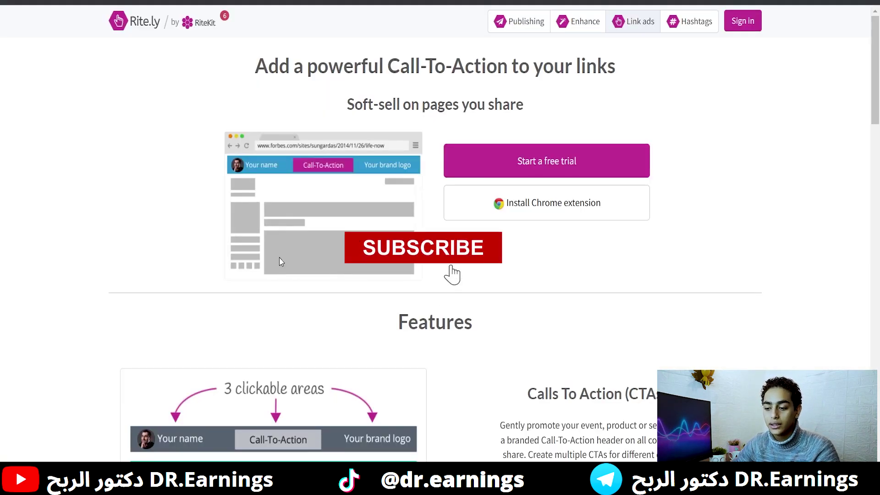
- Review the call-to-action features on the Rite.ly site and start signing up with a Facebook account
scroll(279, 261, "down", 5)
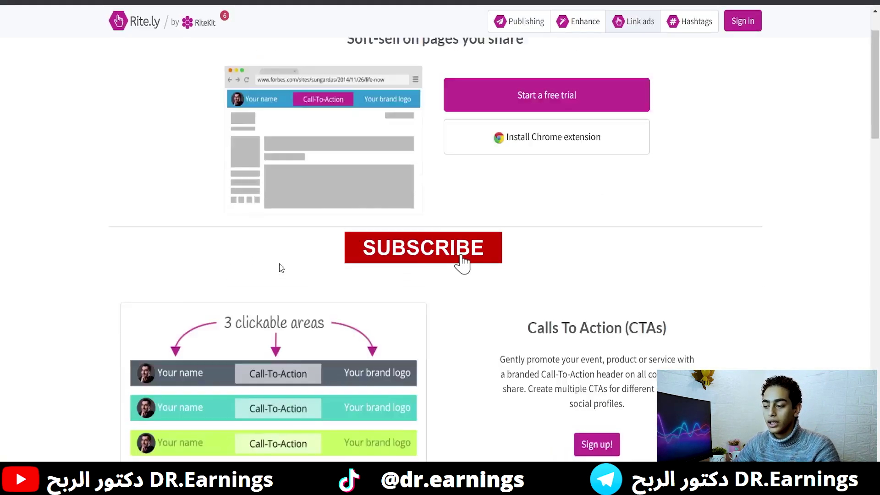
scroll(280, 267, "down", 3)
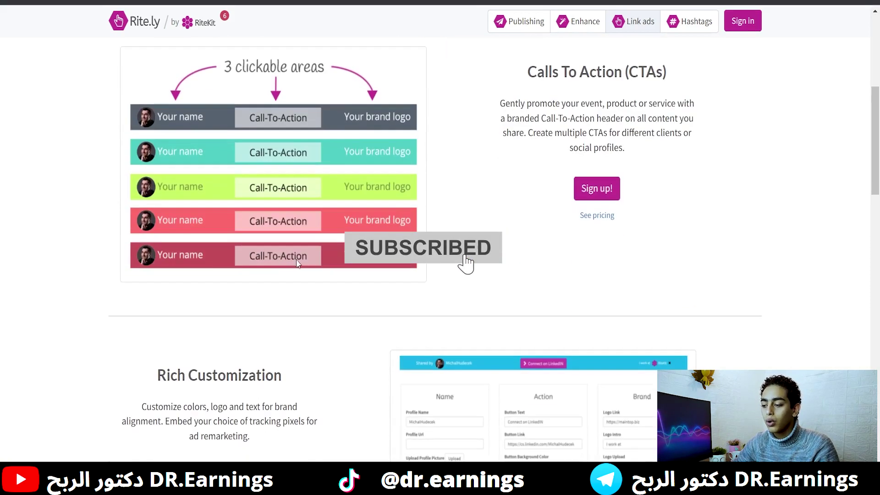
left_click(619, 197)
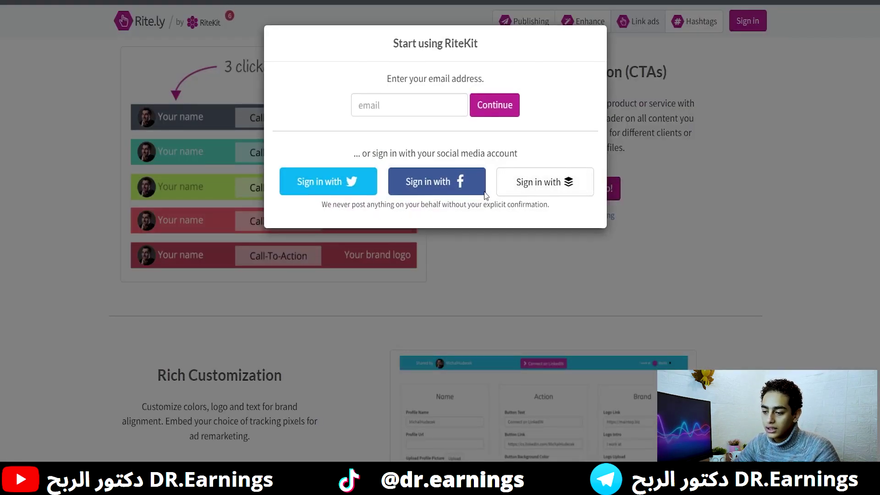
left_click(465, 188)
left_click(450, 193)
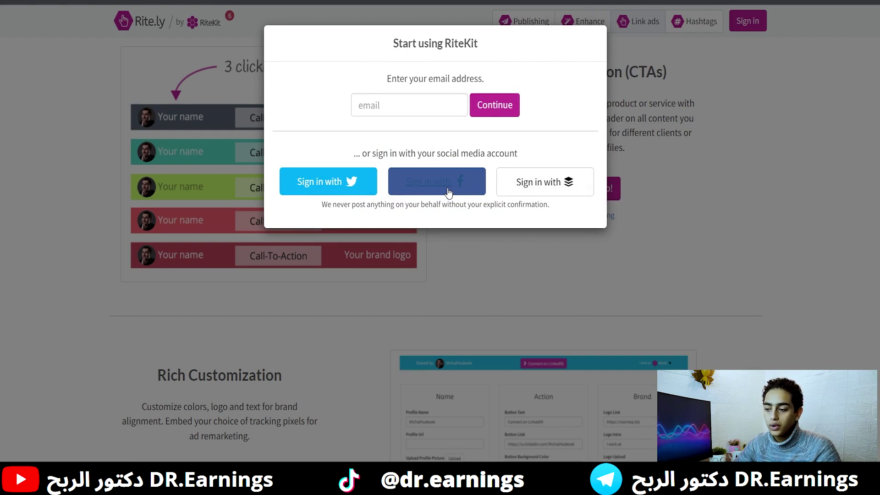